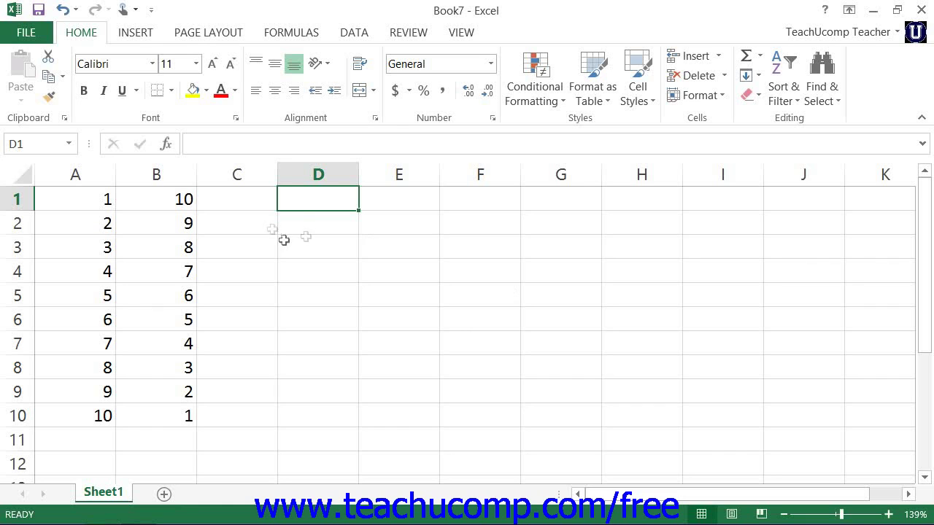
# - Enter =SUM(B1:B5) in D1 so it shows 40
pyautogui.write('=SUM(')
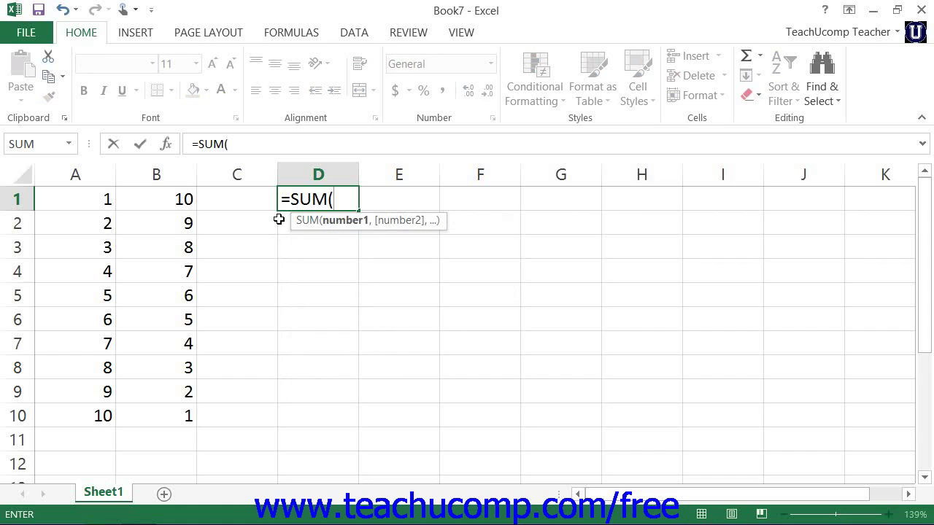
pyautogui.write('B1')
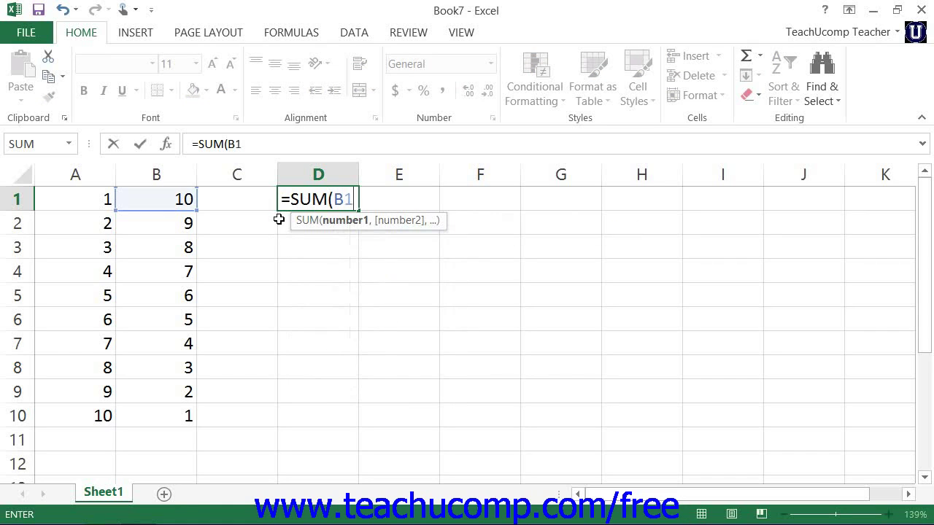
pyautogui.write(':B5')
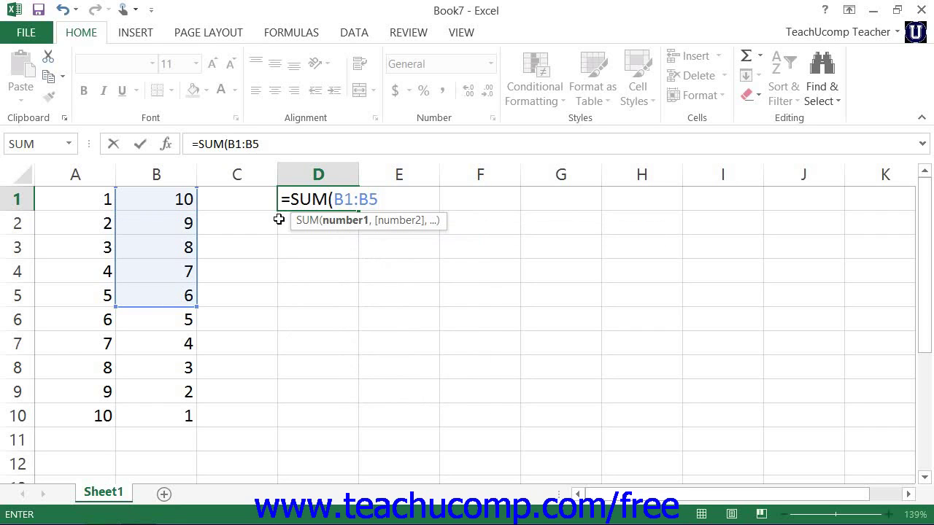
pyautogui.write(')')
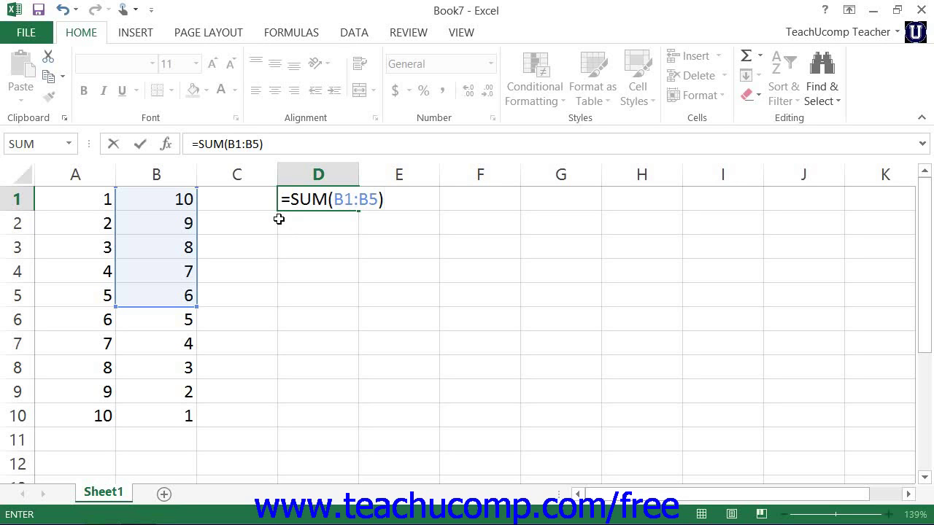
pyautogui.press('Return')
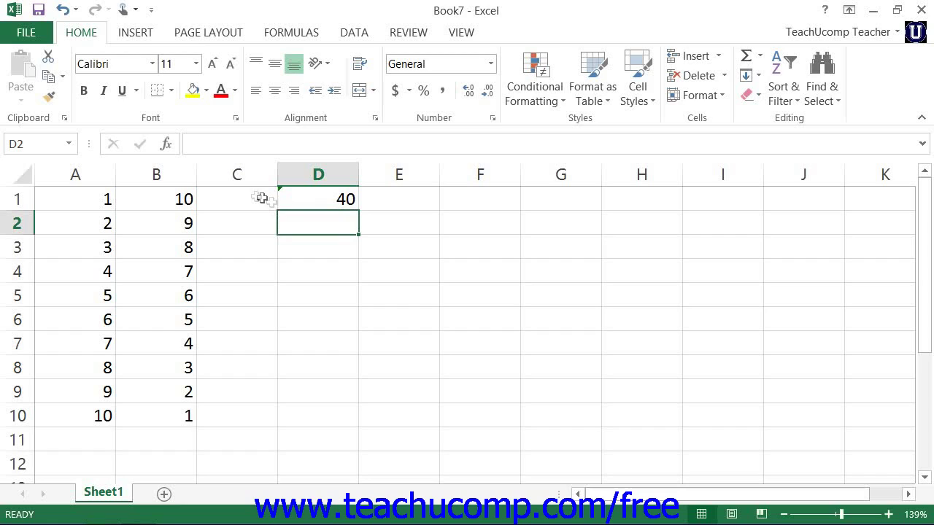
# - Ignore the omitted-adjacent-cells error on D1's SUM formula, then delete D1's contents
pyautogui.click(306, 202)
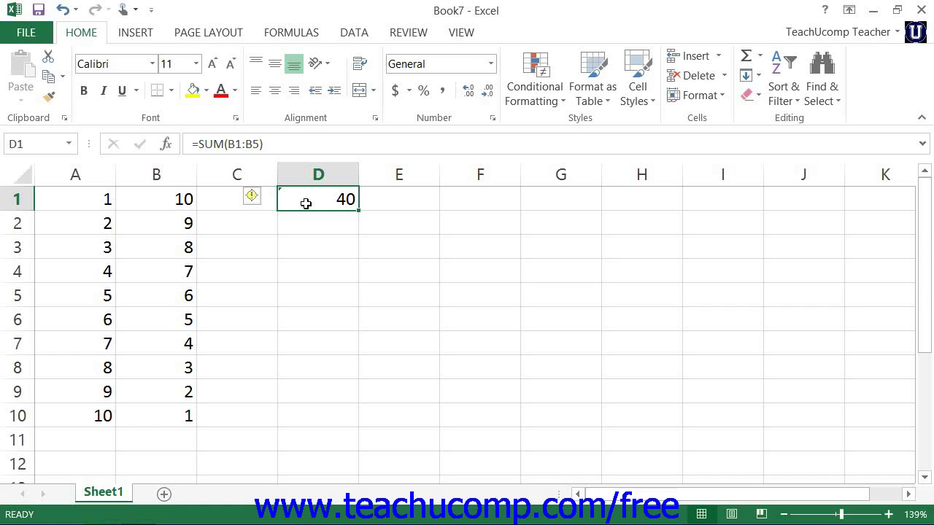
pyautogui.doubleClick(305, 204)
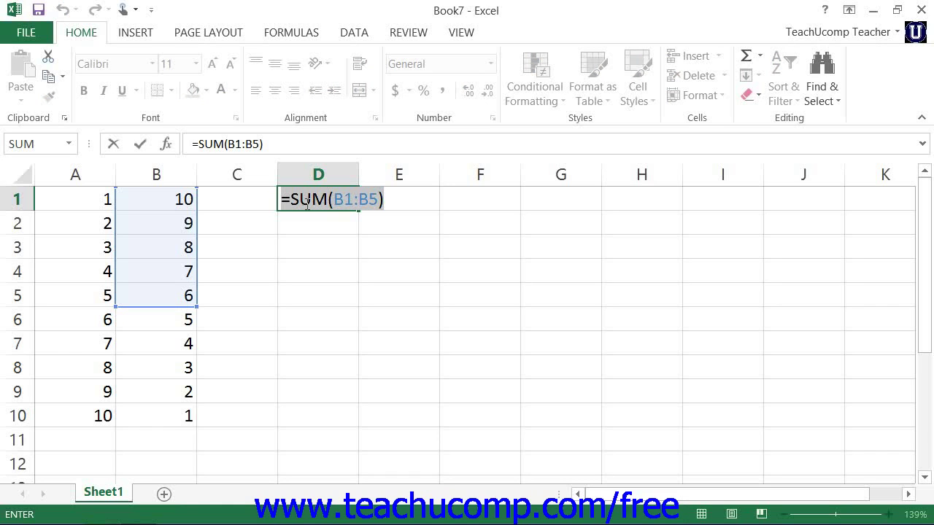
pyautogui.click(137, 145)
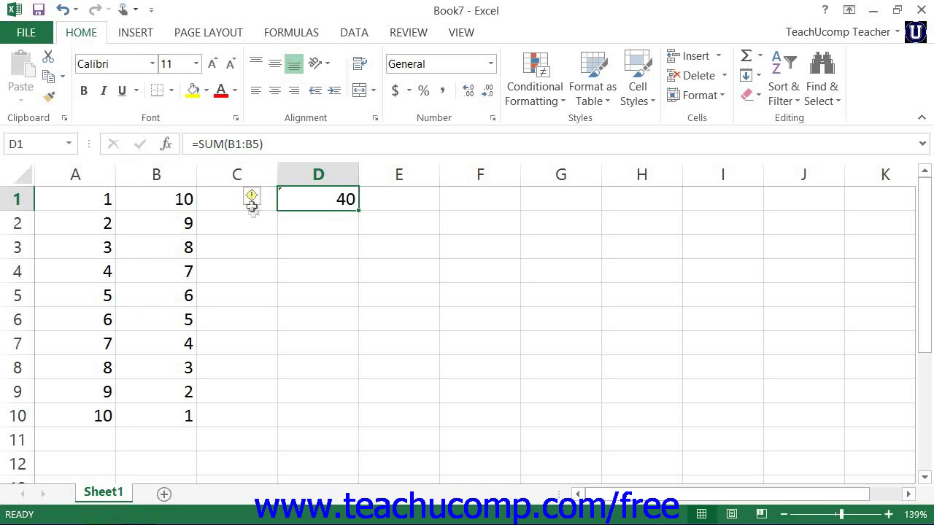
pyautogui.click(257, 202)
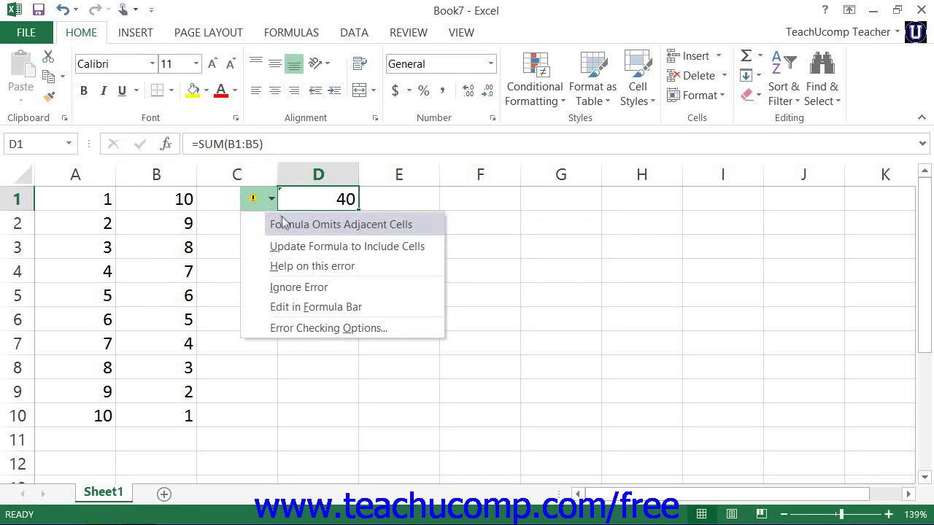
pyautogui.click(295, 286)
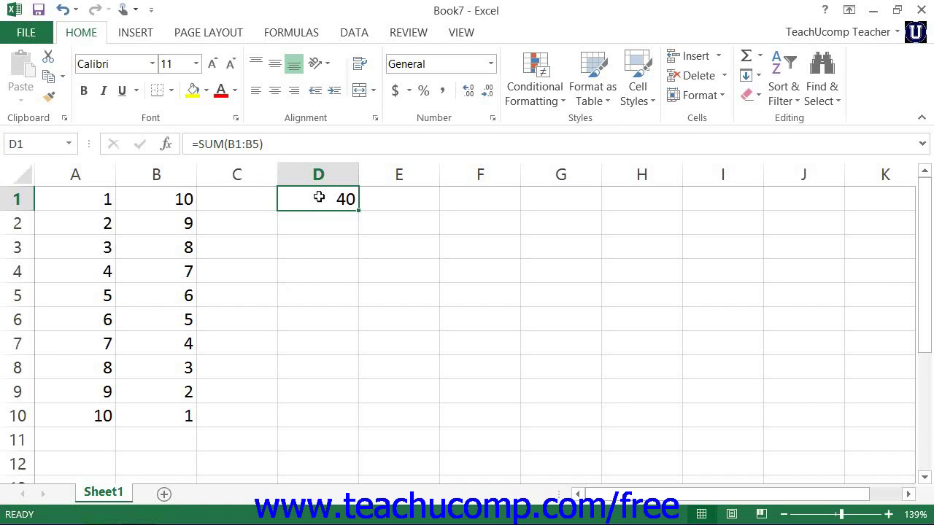
pyautogui.press('Delete')
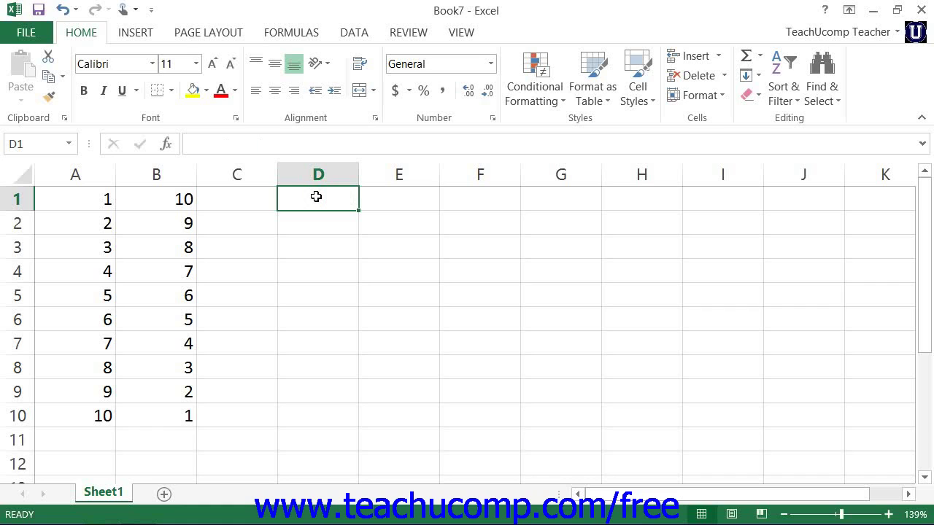
# - Enter =AVERAGE(A1:A10) in D1 to get 5.5, then clear the cell
pyautogui.write('=')
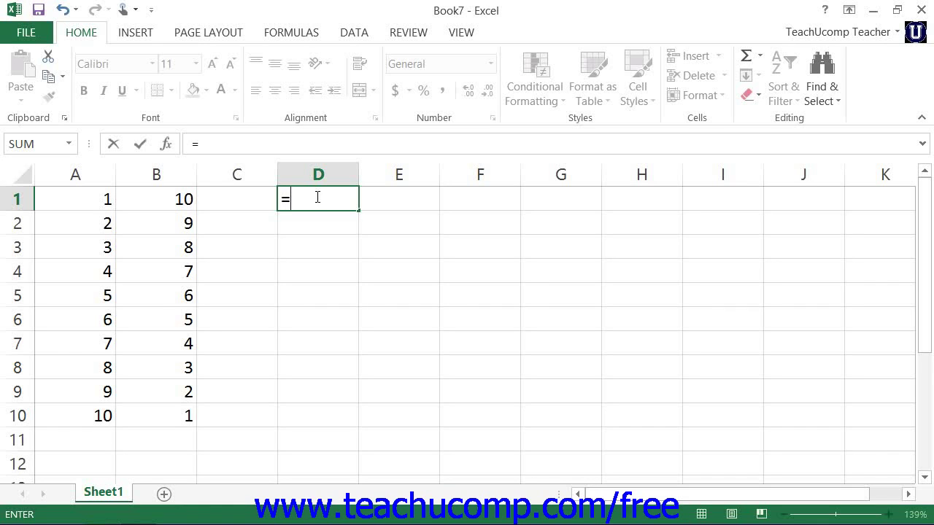
pyautogui.write('AVERAGE')
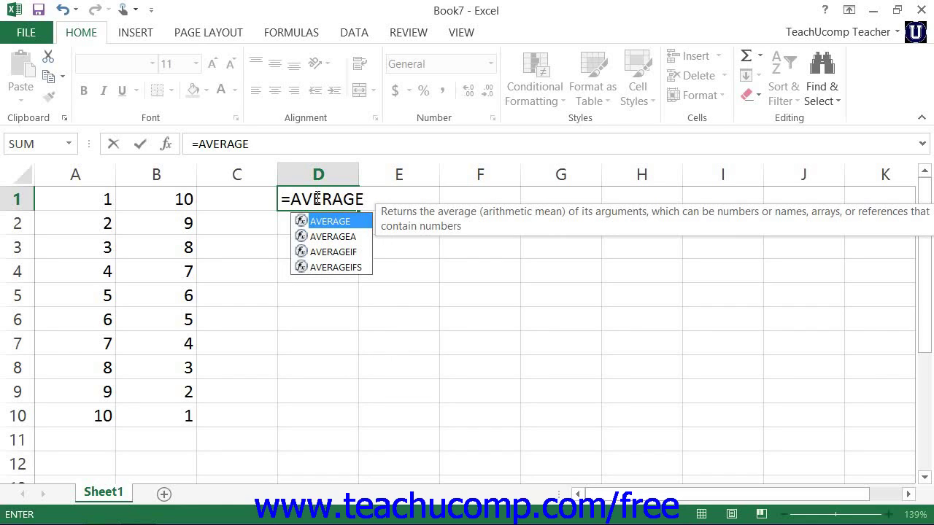
pyautogui.write('(')
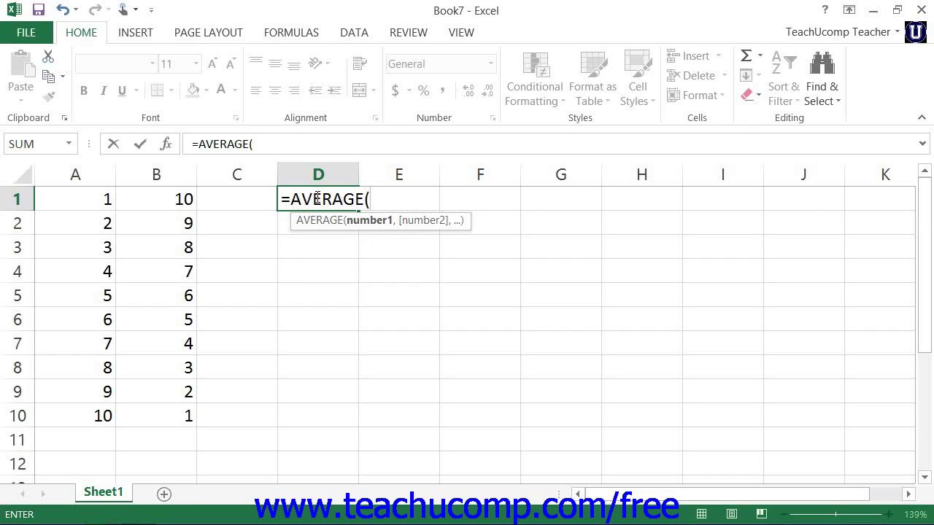
pyautogui.write('A1')
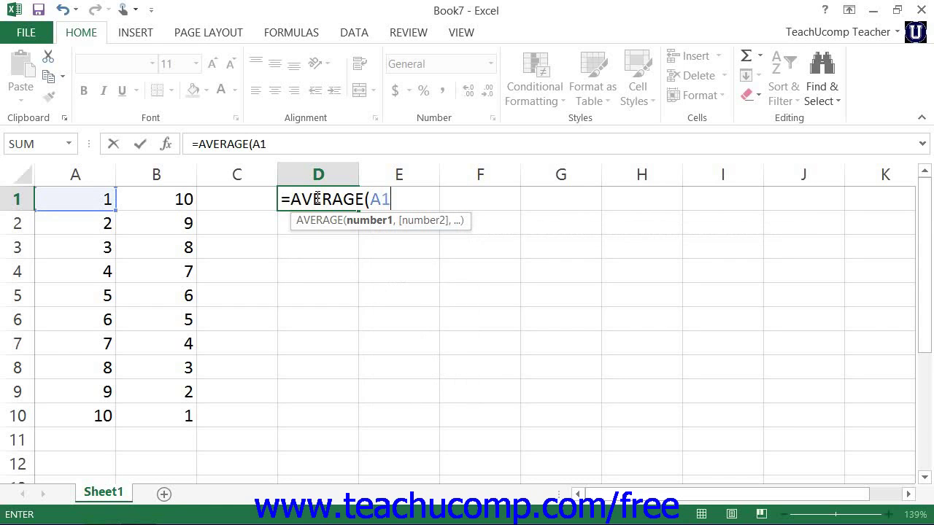
pyautogui.write(':A10')
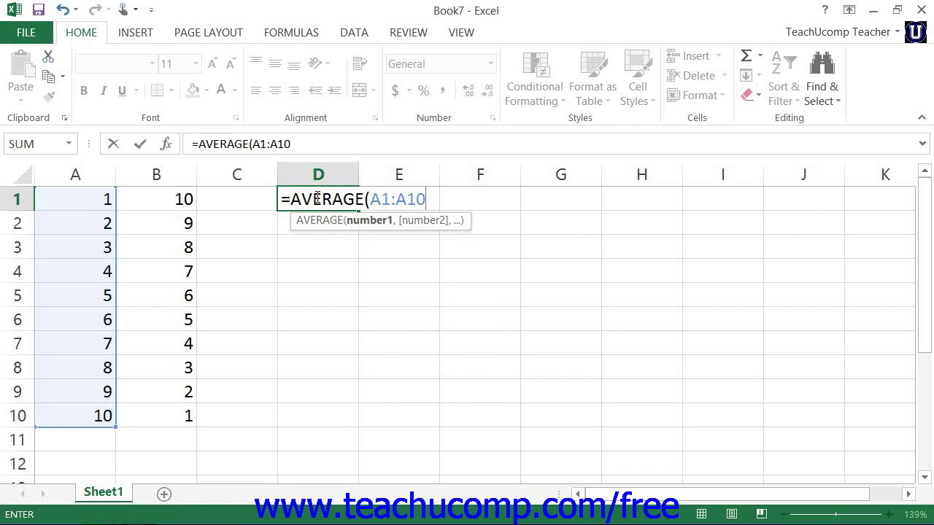
pyautogui.write(')')
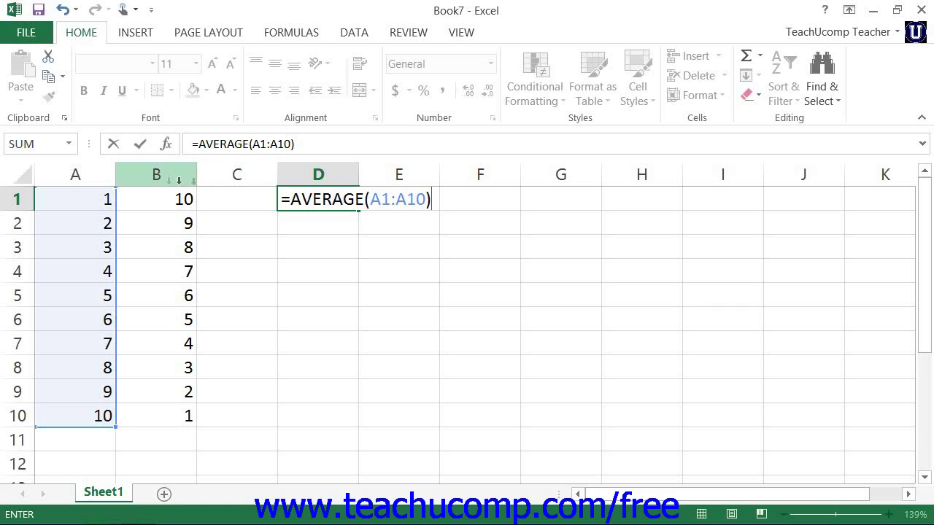
pyautogui.click(141, 145)
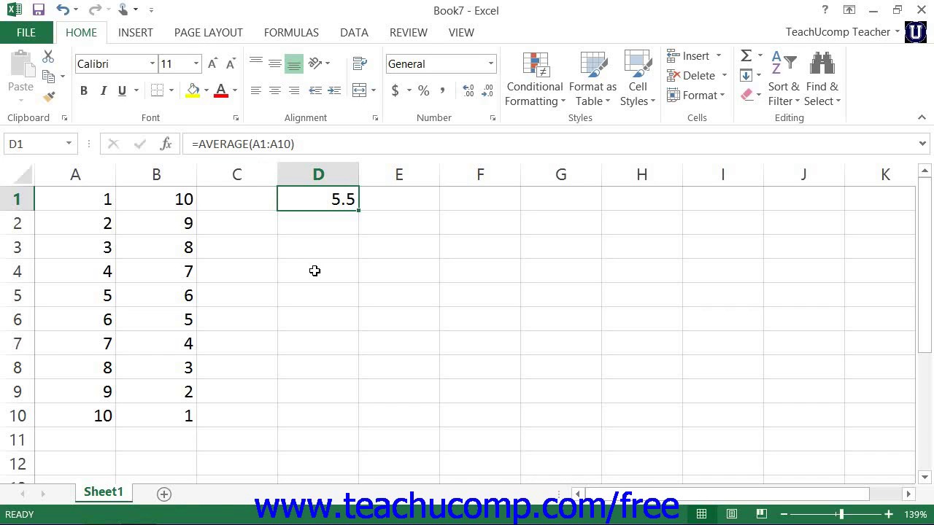
pyautogui.press('Delete')
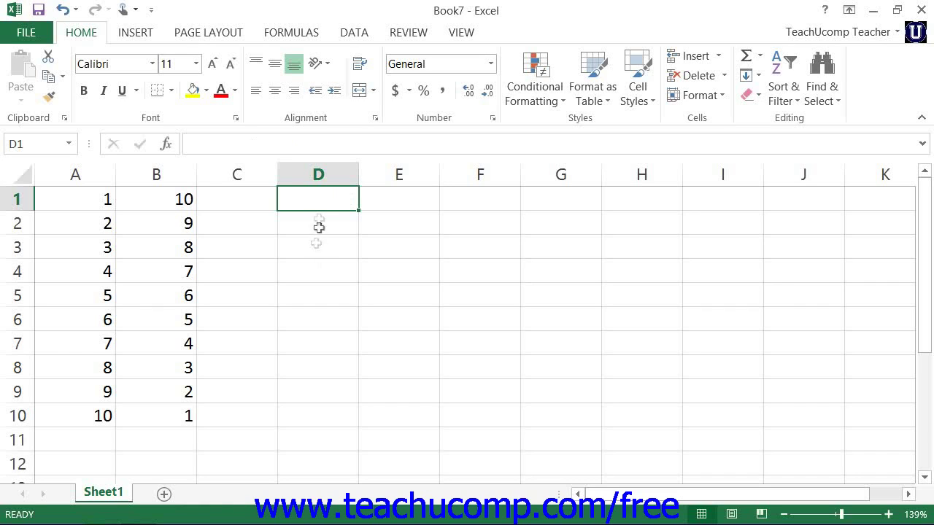
# - Select D1 and begin a formula with an equals sign
pyautogui.click(316, 199)
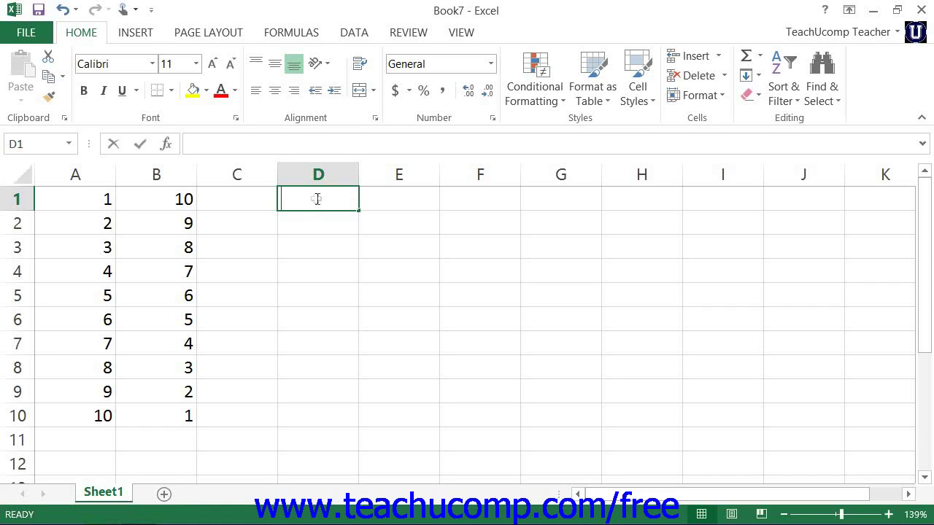
pyautogui.write('=')
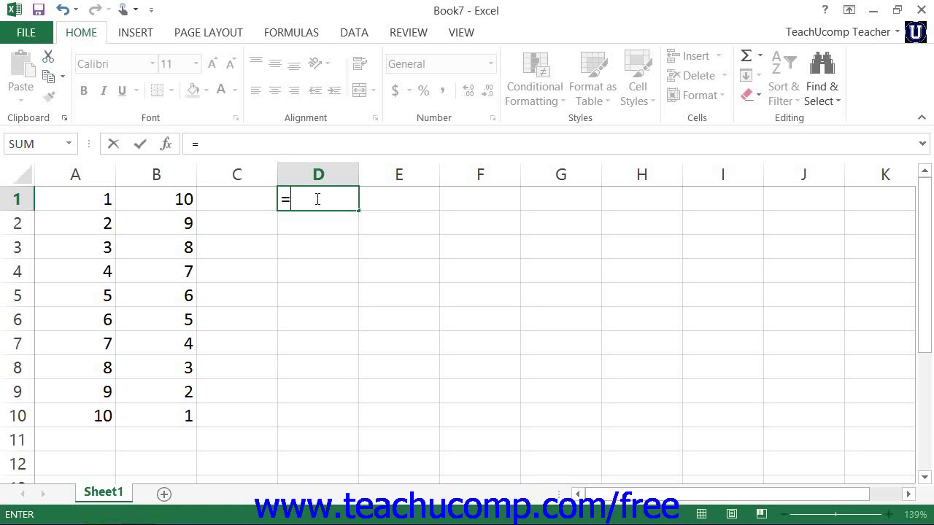
# - Complete =A1+B1*10% in D1 and confirm it returns 2
pyautogui.write('A1')
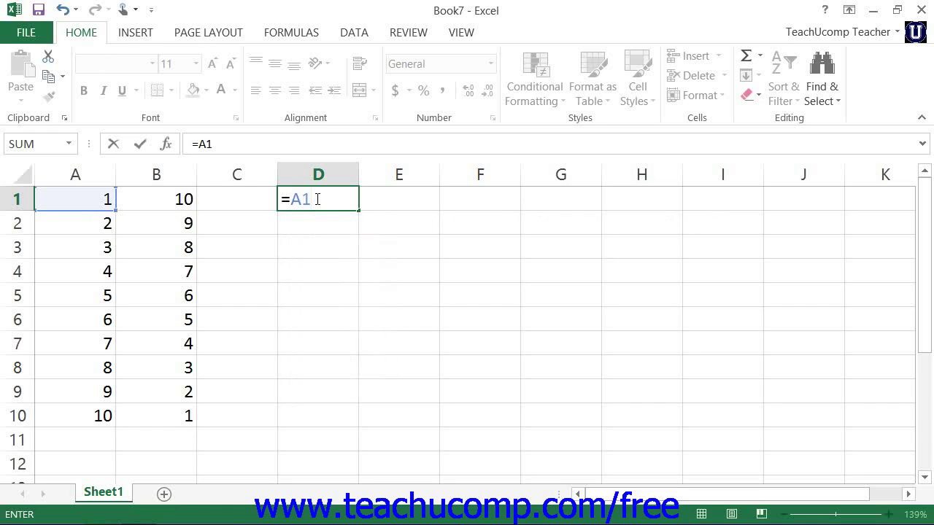
pyautogui.write('+B1')
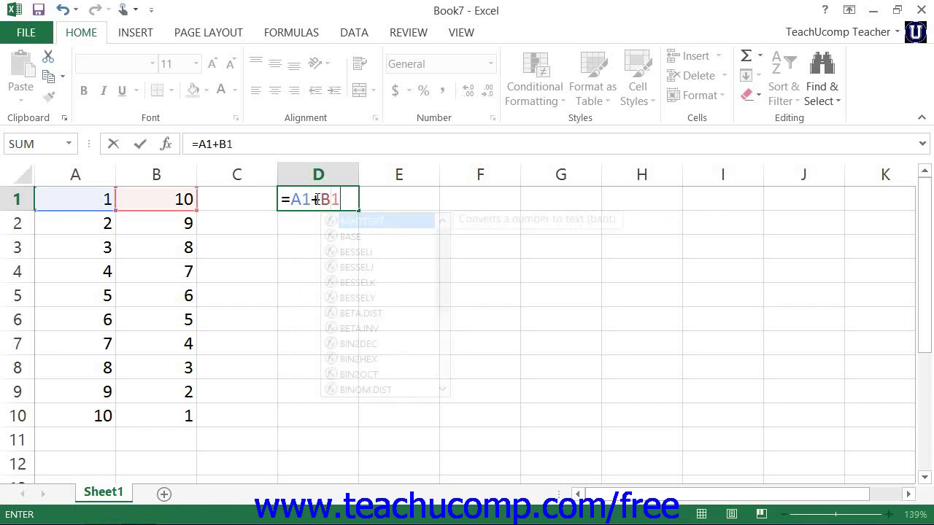
pyautogui.write('*1')
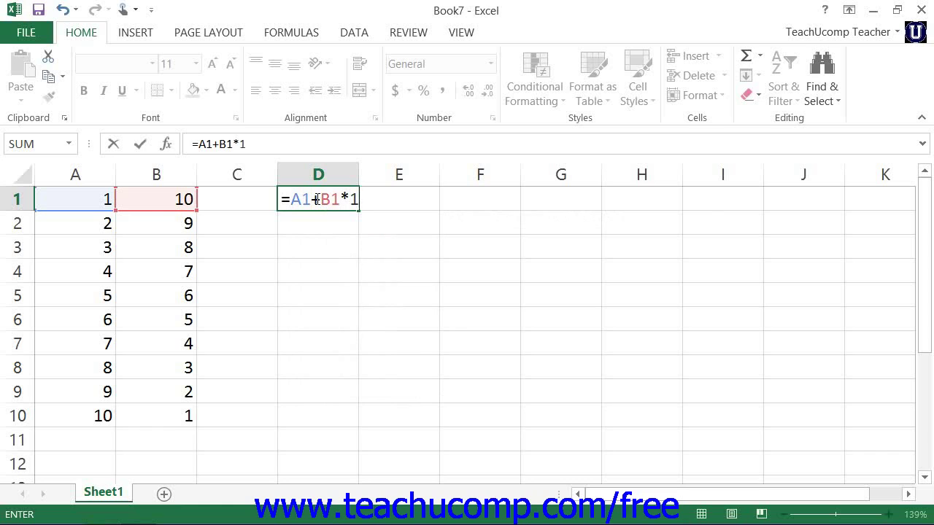
pyautogui.write('0%')
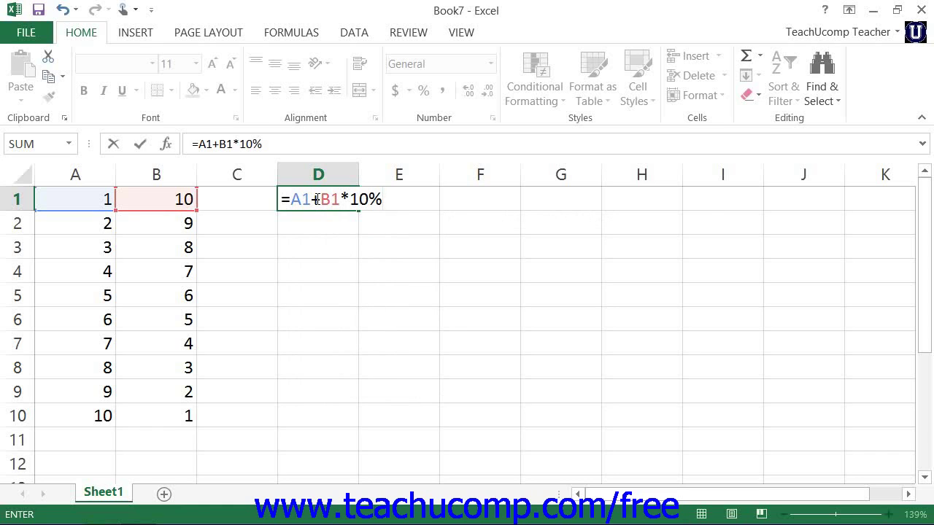
pyautogui.press('Return')
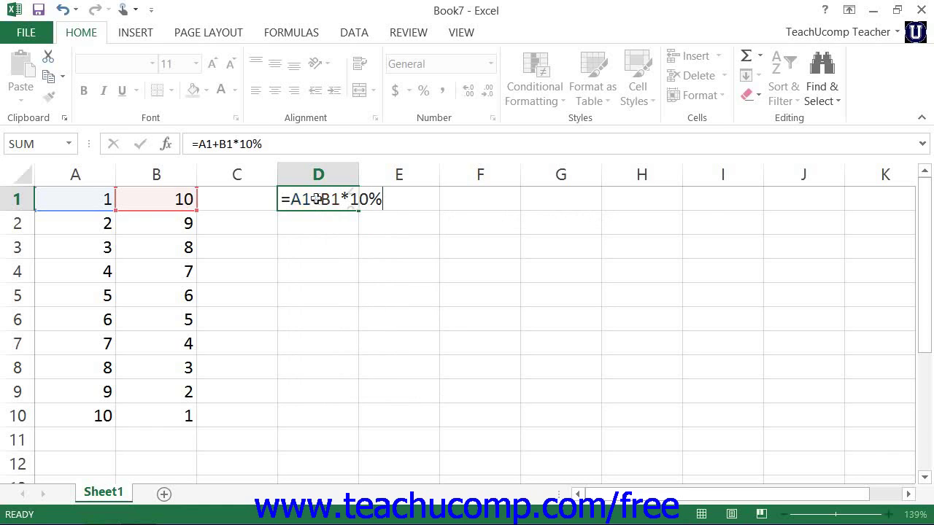
pyautogui.click(315, 198)
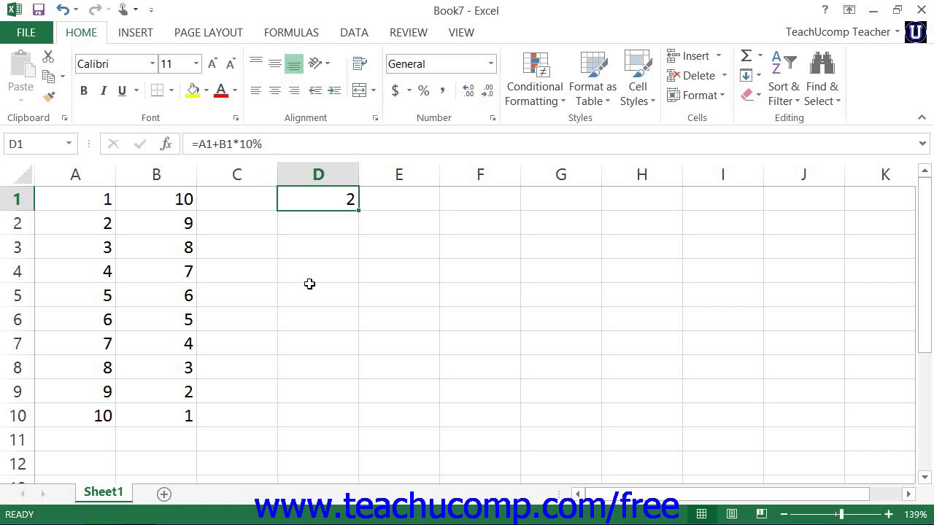
# - Replace D1 with =SUM(A1:A10)-SUM(B1:B10), which returns 0
pyautogui.press('Delete')
pyautogui.write('=SUM*')
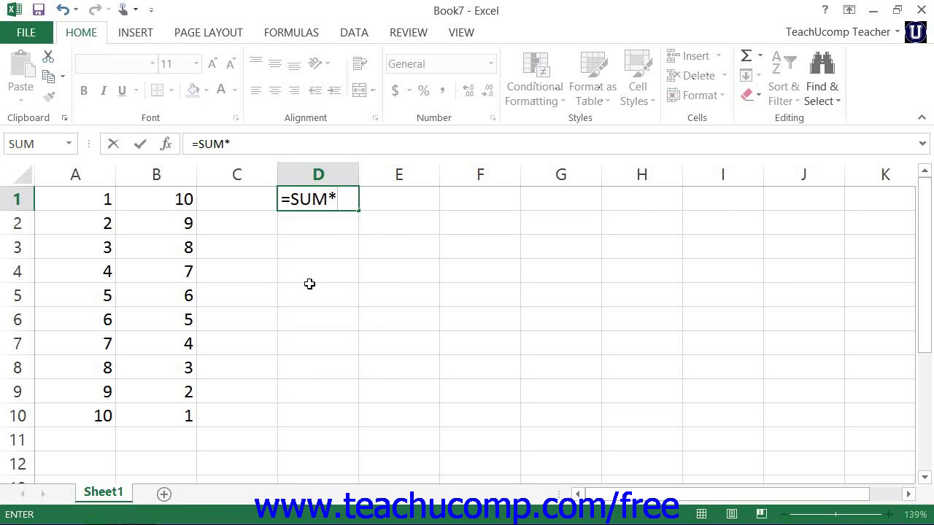
pyautogui.press('BackSpace')
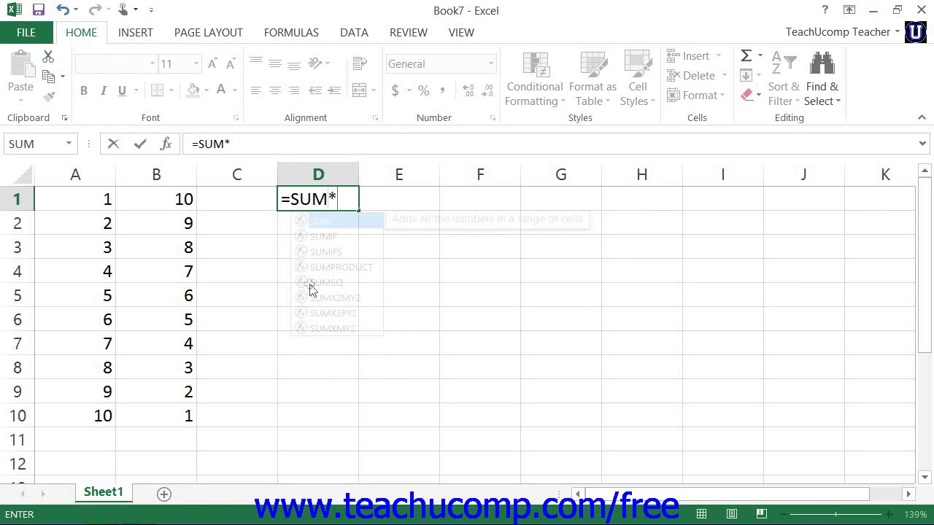
pyautogui.write('(A1')
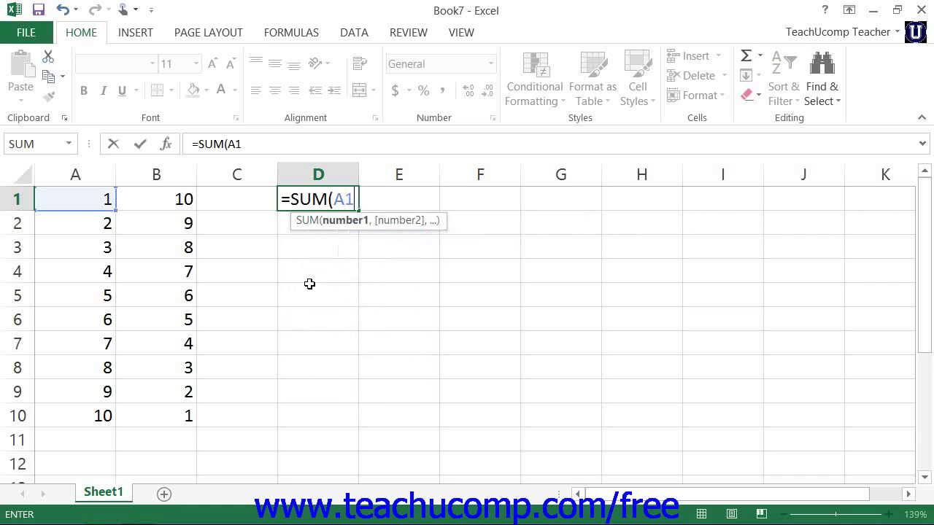
pyautogui.write(':A10)')
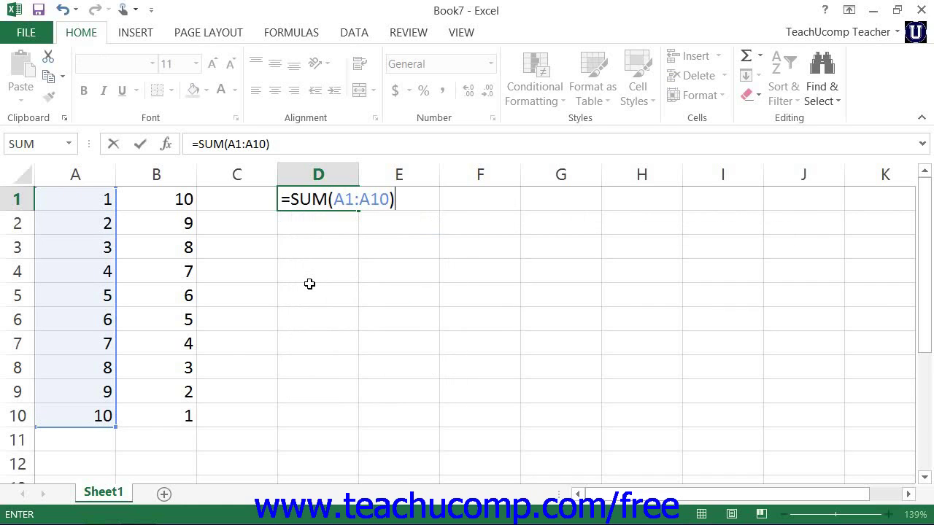
pyautogui.write('-SUM(')
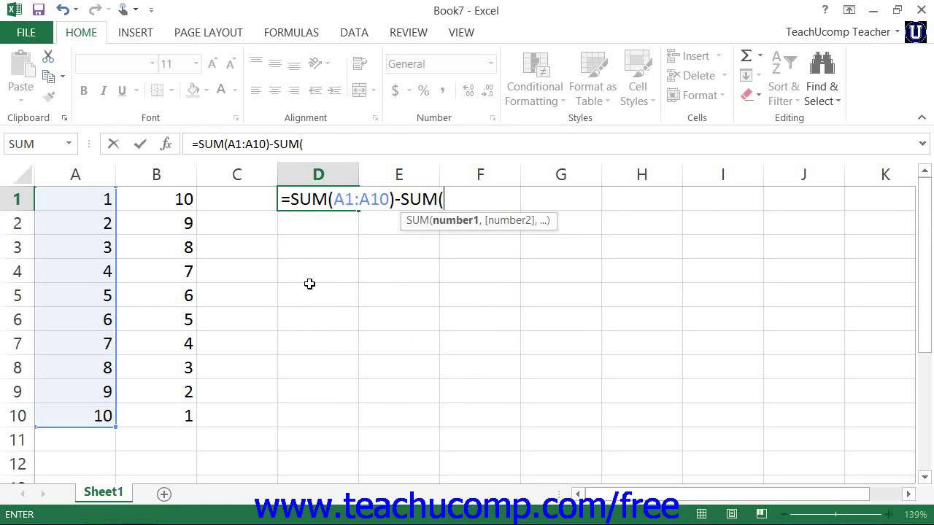
pyautogui.write('B1:')
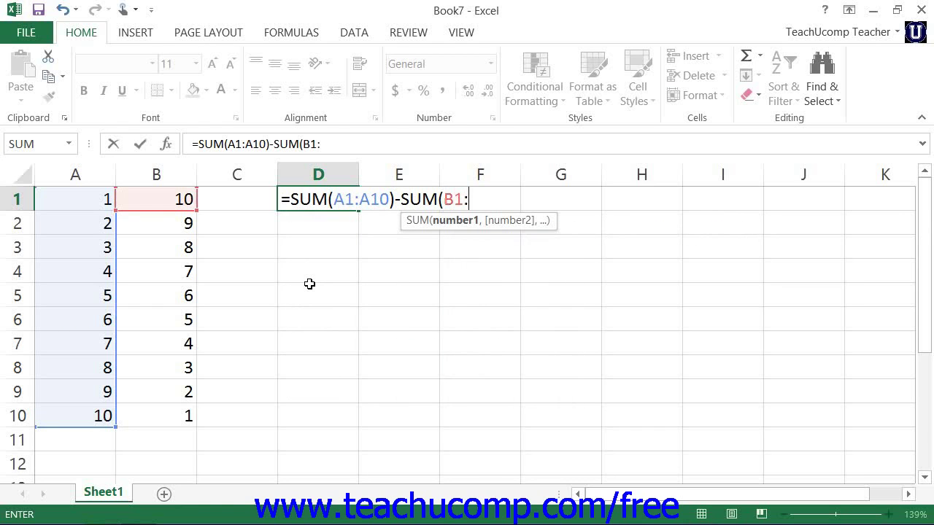
pyautogui.write('B10)')
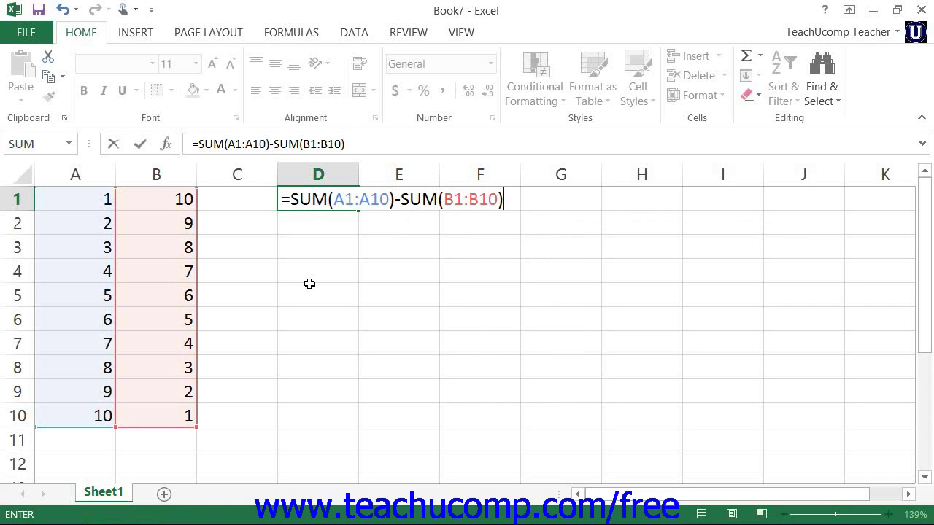
pyautogui.press('Return')
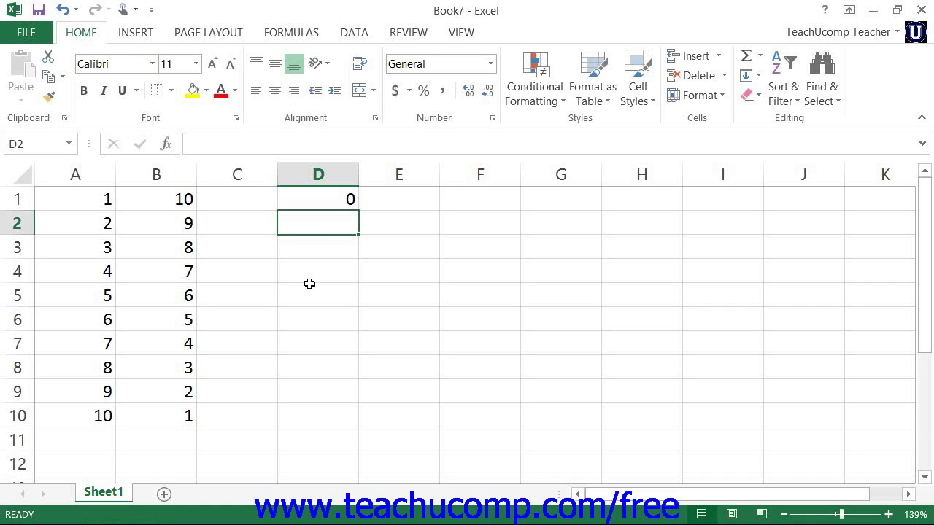
# - Change A1 to 12 so D1's difference recalculates to 11
pyautogui.press('Up')
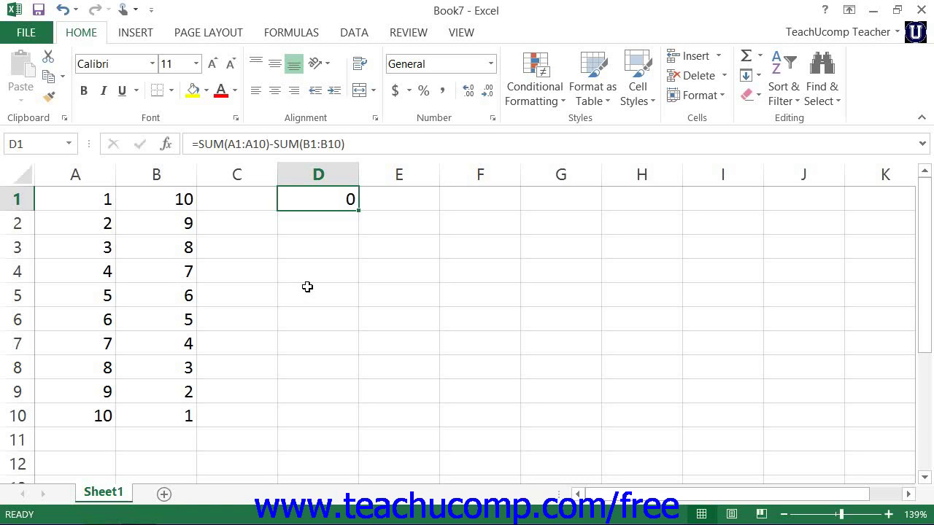
pyautogui.click(98, 201)
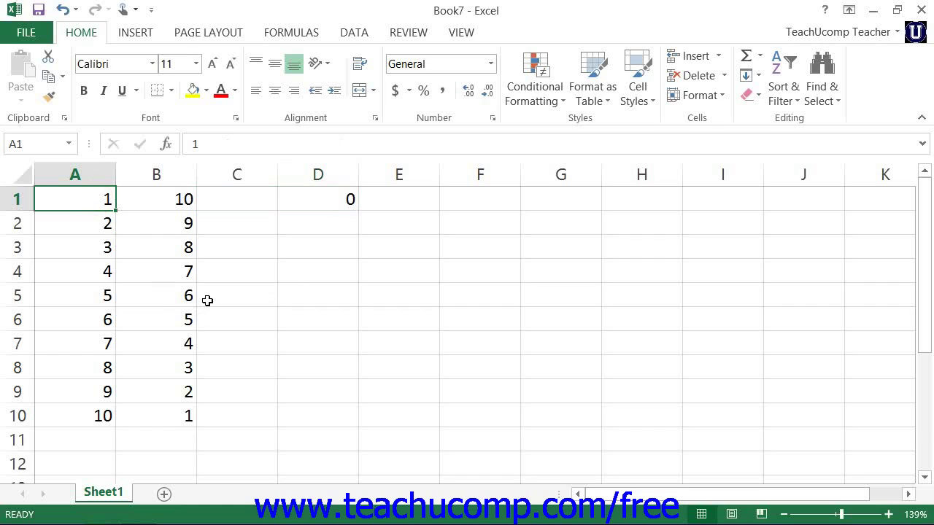
pyautogui.write('12')
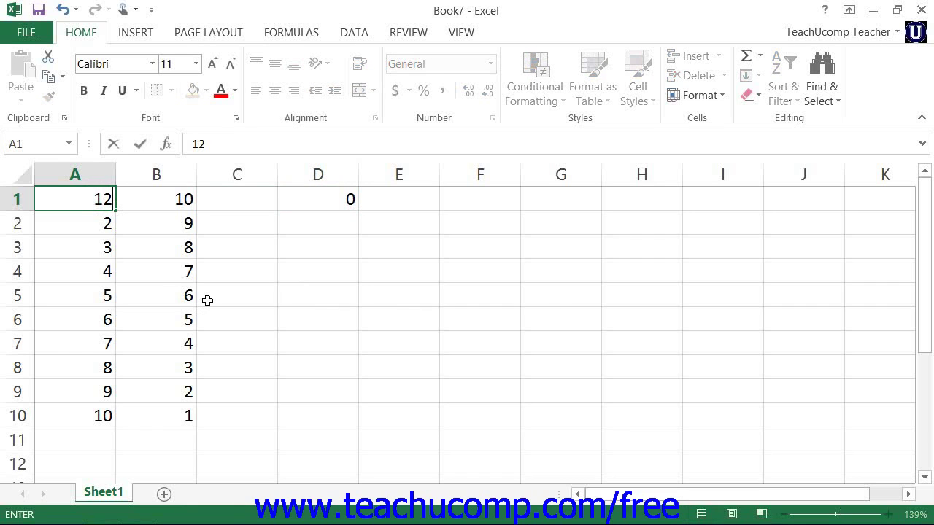
pyautogui.press('Return')
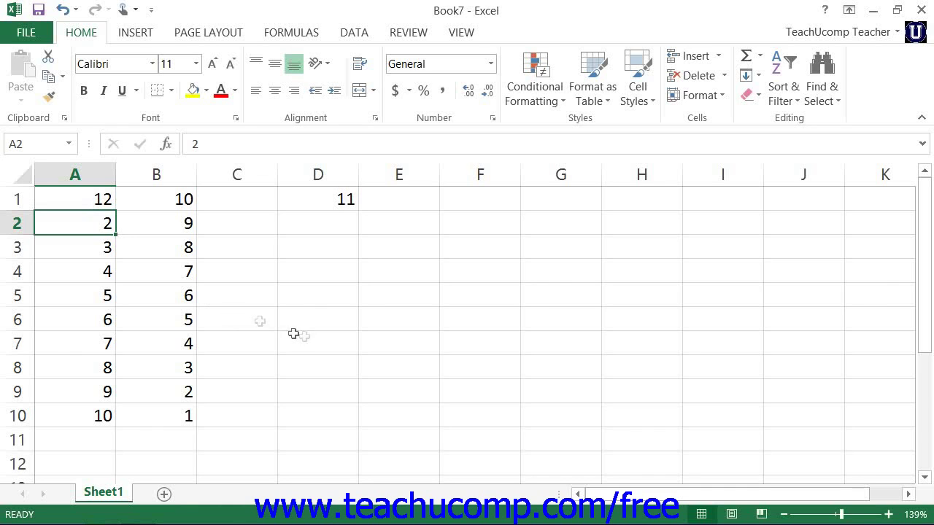
# - Enter =MAX(A1:B10) in D3, returning 12
pyautogui.click(315, 251)
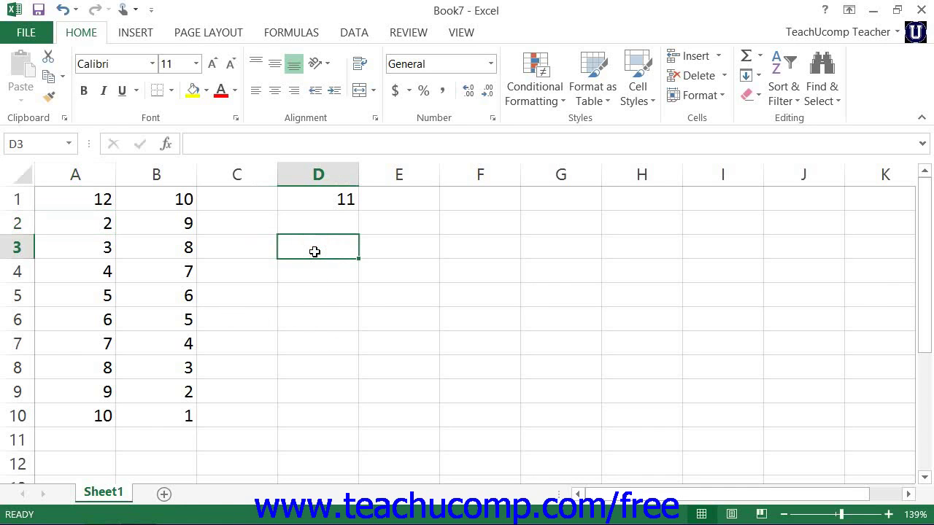
pyautogui.write('=MAX(')
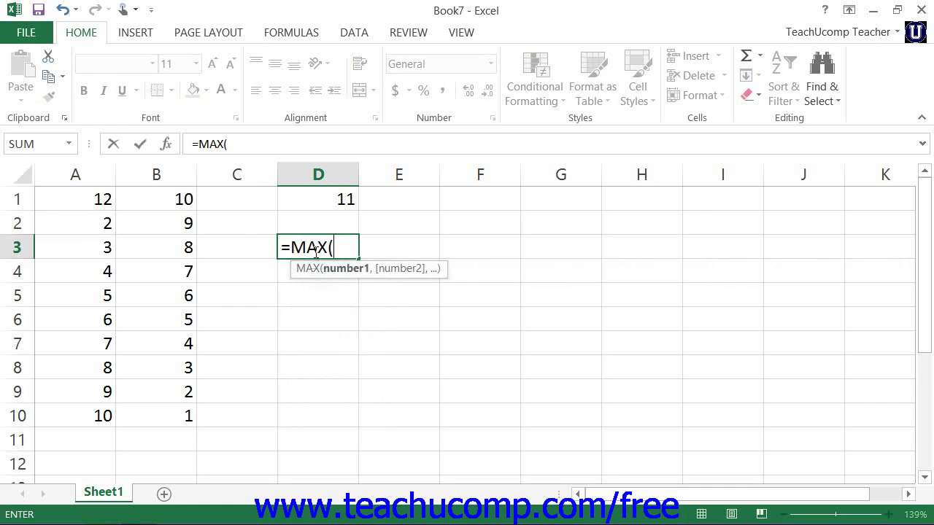
pyautogui.moveTo(100, 204)
pyautogui.mouseDown()
pyautogui.moveTo(140, 209)
pyautogui.moveTo(183, 271)
pyautogui.moveTo(183, 417)
pyautogui.mouseUp()
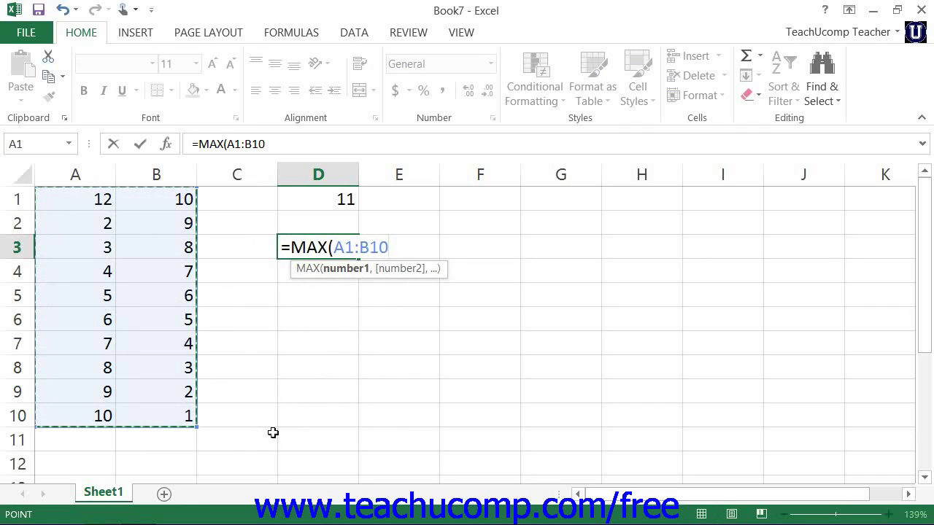
pyautogui.write(')')
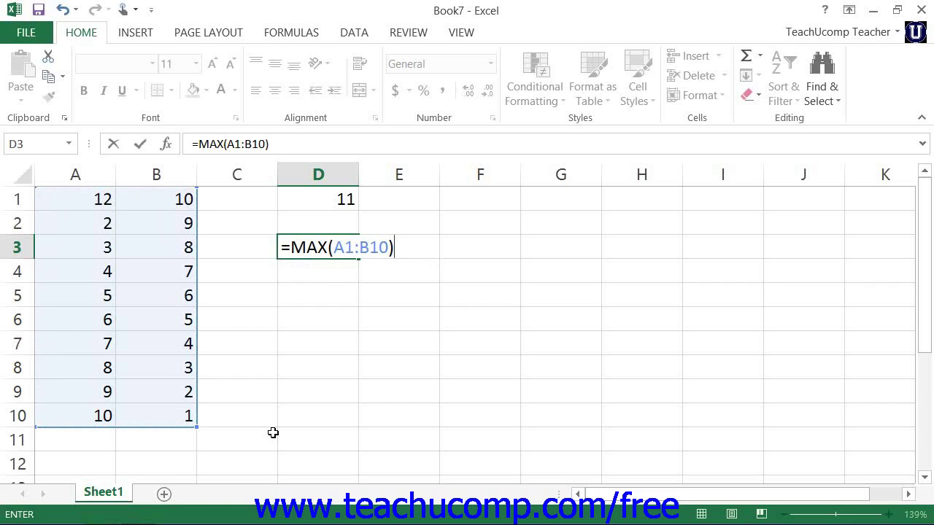
pyautogui.press('Return')
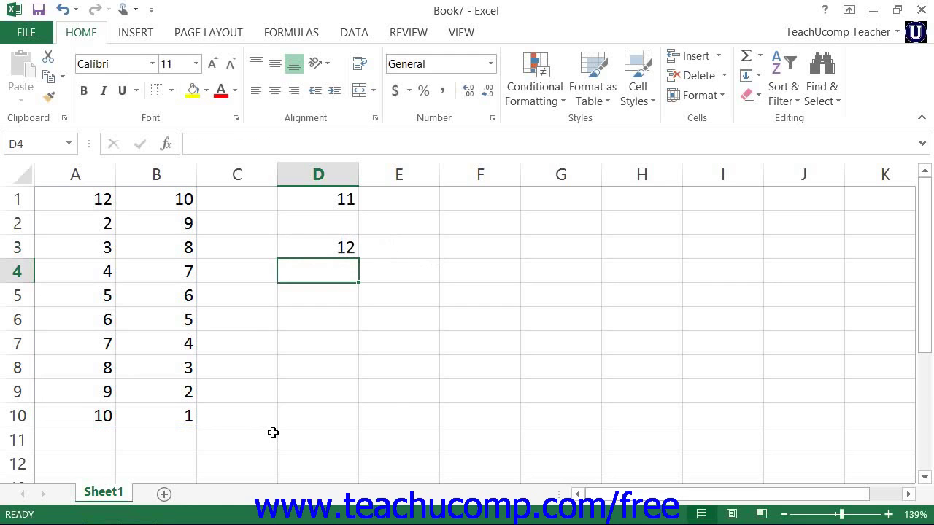